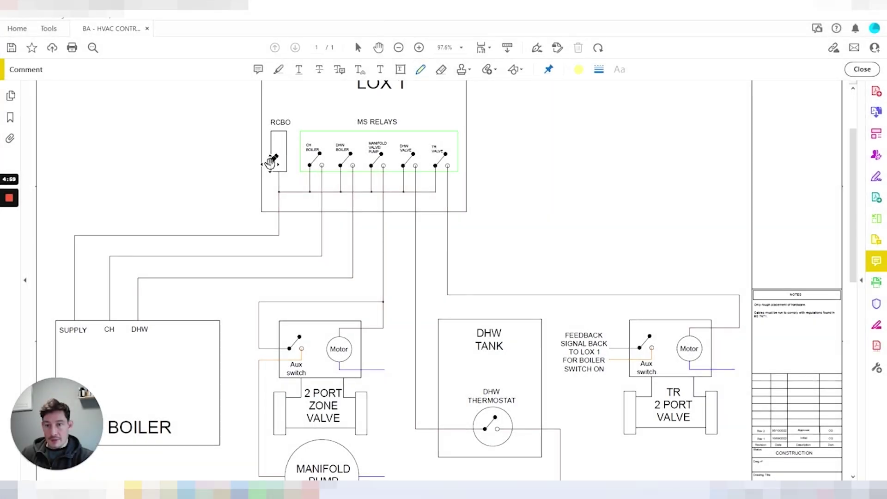
Scroll the diagram so the LOX 1 box, RCBO and MS RELAYS sit fully in view above the boiler.
{"action": "scroll", "coordinate": [346, 208], "scroll_direction": "down", "scroll_amount": 3}
{"action": "scroll", "coordinate": [350, 206], "scroll_direction": "up", "scroll_amount": 4}
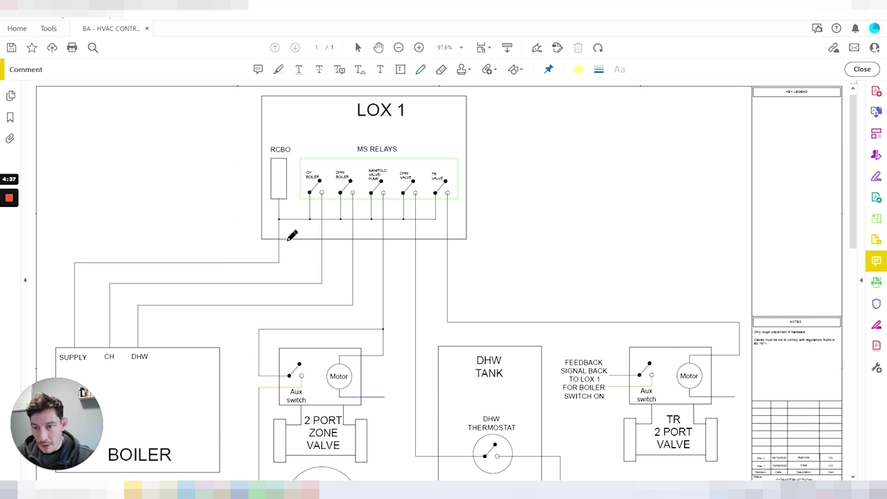
Draw yellow freehand lines from the RCBO to the boiler SUPPLY terminal and along the relay common feed.
{"action": "mouse_move", "coordinate": [279, 198]}
{"action": "left_mouse_down"}
{"action": "mouse_move", "coordinate": [279, 258]}
{"action": "mouse_move", "coordinate": [74, 266]}
{"action": "mouse_move", "coordinate": [69, 356]}
{"action": "left_mouse_up"}
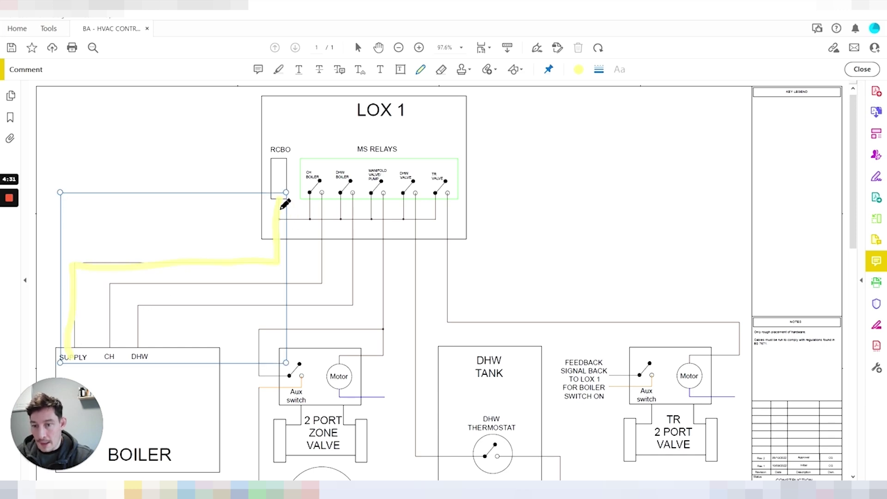
{"action": "mouse_move", "coordinate": [280, 209]}
{"action": "left_mouse_down"}
{"action": "mouse_move", "coordinate": [280, 219]}
{"action": "mouse_move", "coordinate": [313, 219]}
{"action": "mouse_move", "coordinate": [308, 196]}
{"action": "mouse_move", "coordinate": [313, 217]}
{"action": "mouse_move", "coordinate": [434, 218]}
{"action": "mouse_move", "coordinate": [435, 195]}
{"action": "mouse_move", "coordinate": [415, 219]}
{"action": "mouse_move", "coordinate": [404, 193]}
{"action": "mouse_move", "coordinate": [376, 212]}
{"action": "mouse_move", "coordinate": [374, 194]}
{"action": "mouse_move", "coordinate": [343, 213]}
{"action": "mouse_move", "coordinate": [356, 224]}
{"action": "left_mouse_up"}
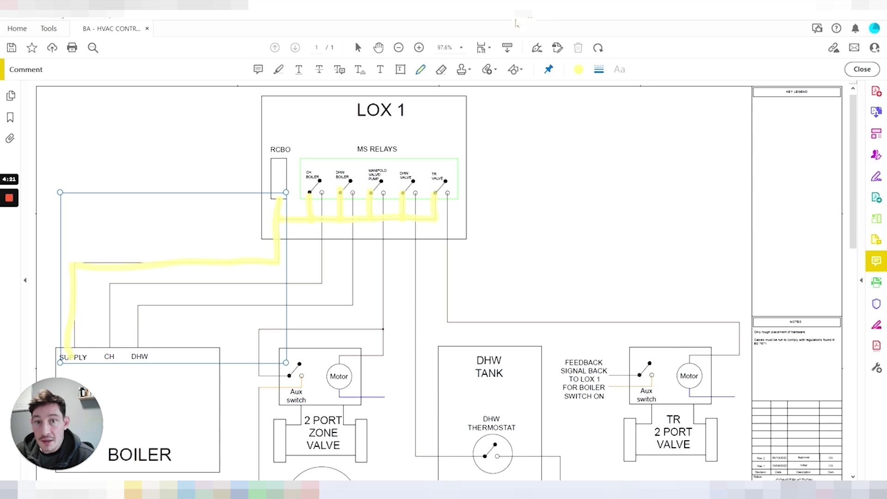
{"action": "scroll", "coordinate": [293, 267], "scroll_direction": "down", "scroll_amount": 2}
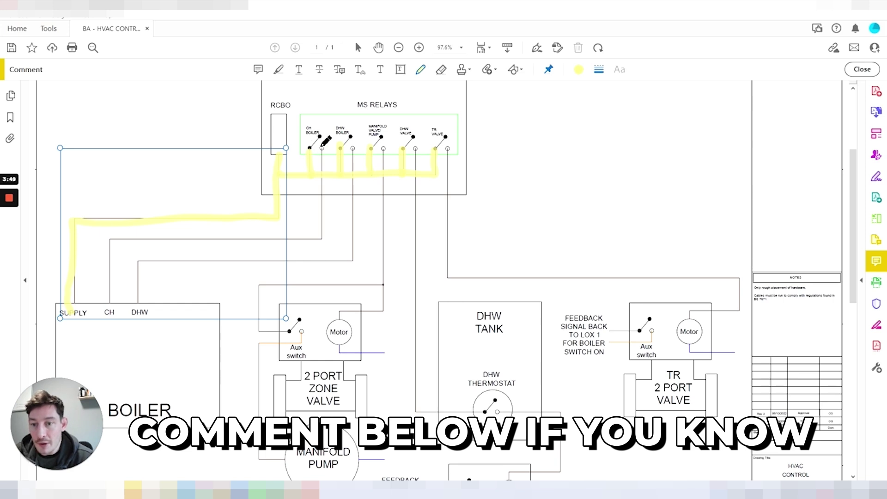
Trace the CH BOILER and DHW BOILER relay wires in yellow down to the boiler's CH and DHW terminals.
{"action": "mouse_move", "coordinate": [323, 147]}
{"action": "left_mouse_down"}
{"action": "mouse_move", "coordinate": [319, 238]}
{"action": "mouse_move", "coordinate": [108, 243]}
{"action": "mouse_move", "coordinate": [107, 305]}
{"action": "left_mouse_up"}
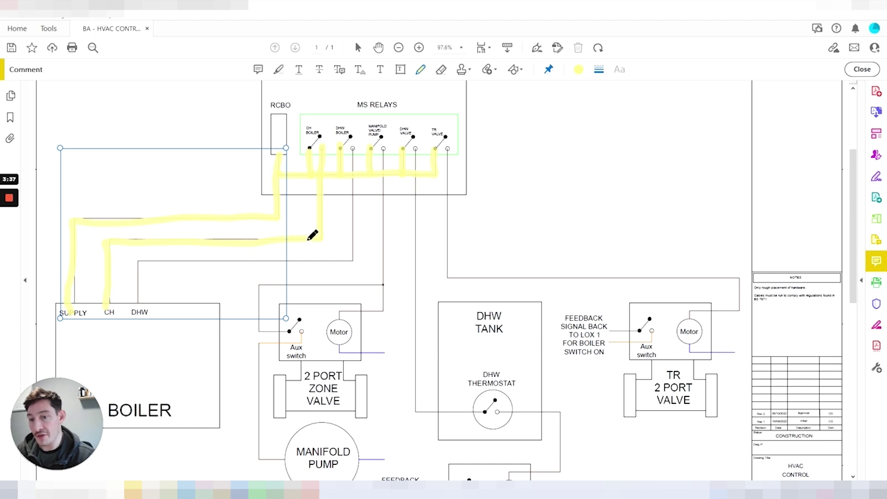
{"action": "mouse_move", "coordinate": [353, 148]}
{"action": "left_mouse_down"}
{"action": "mouse_move", "coordinate": [354, 260]}
{"action": "mouse_move", "coordinate": [134, 263]}
{"action": "mouse_move", "coordinate": [134, 307]}
{"action": "left_mouse_up"}
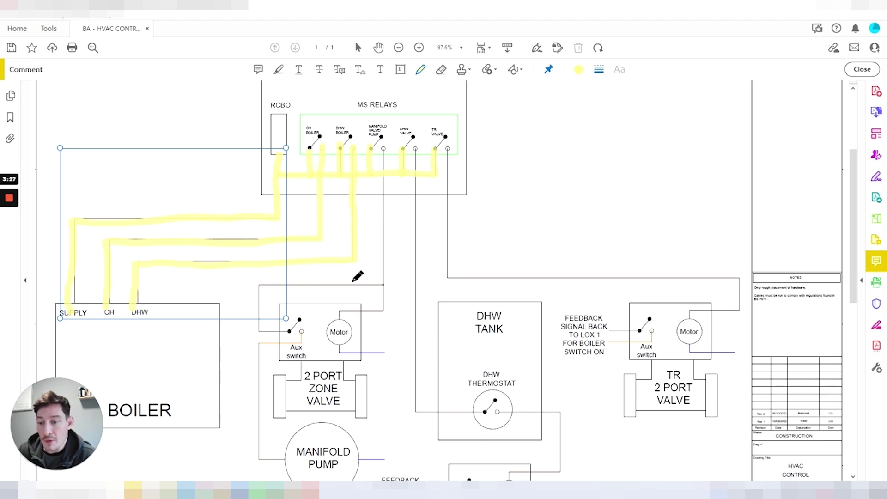
Draw two yellow strokes from the manifold relay down to the 2 PORT ZONE VALVE aux switch and motor.
{"action": "scroll", "coordinate": [365, 311], "scroll_direction": "down", "scroll_amount": 2}
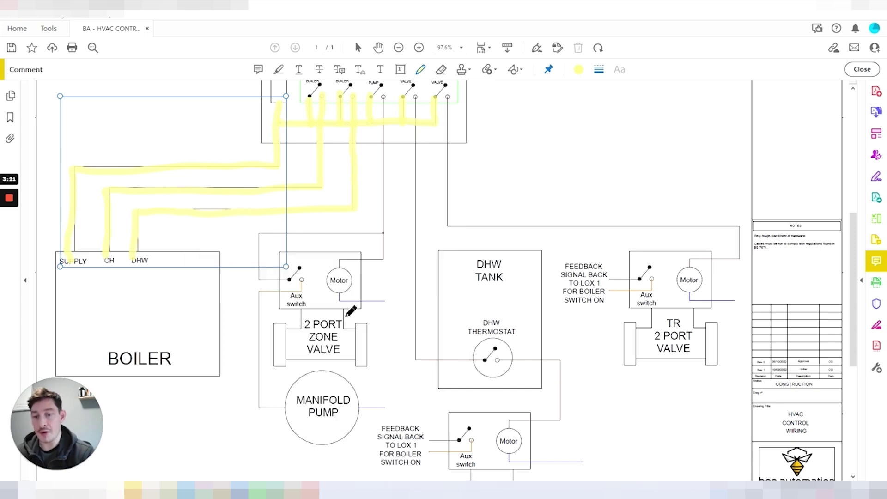
{"action": "scroll", "coordinate": [357, 259], "scroll_direction": "up", "scroll_amount": 1}
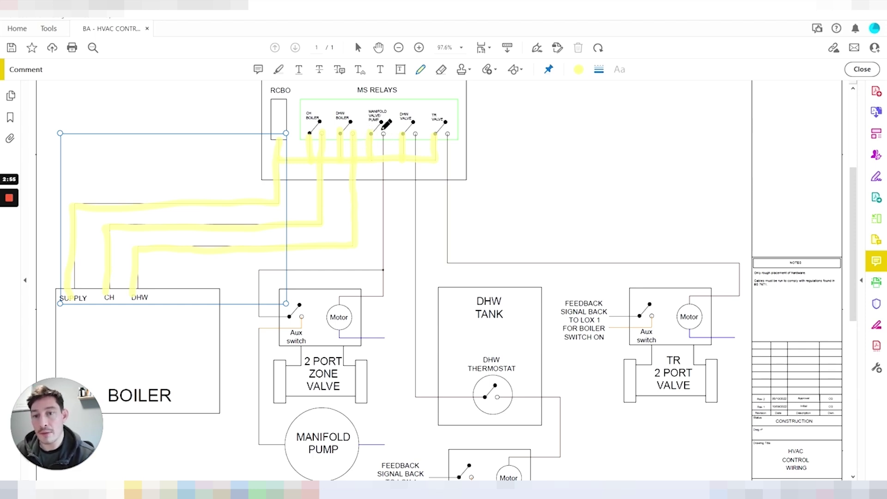
{"action": "mouse_move", "coordinate": [384, 134]}
{"action": "left_mouse_down"}
{"action": "mouse_move", "coordinate": [385, 269]}
{"action": "mouse_move", "coordinate": [261, 272]}
{"action": "mouse_move", "coordinate": [260, 316]}
{"action": "mouse_move", "coordinate": [294, 315]}
{"action": "left_mouse_up"}
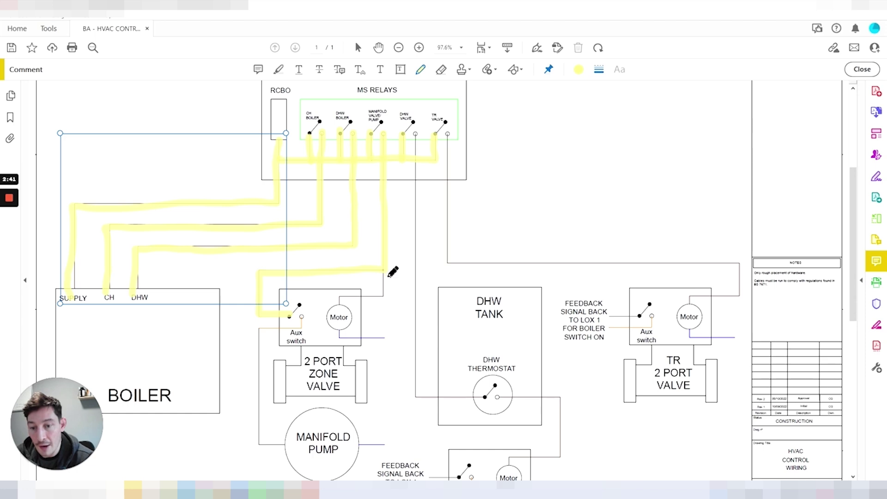
{"action": "mouse_move", "coordinate": [384, 281]}
{"action": "left_mouse_down"}
{"action": "mouse_move", "coordinate": [386, 296]}
{"action": "mouse_move", "coordinate": [337, 306]}
{"action": "left_mouse_up"}
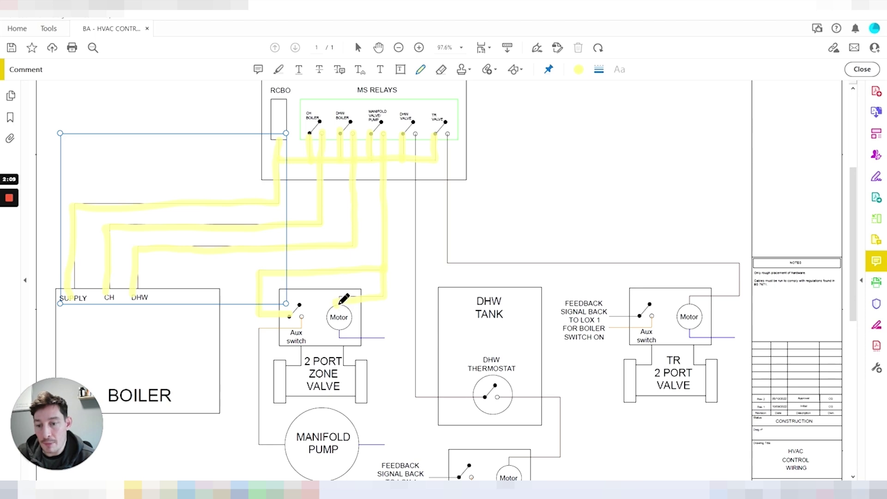
Trace yellow from the zone valve motor and aux switch down to the MANIFOLD PUMP, then loop around the pump.
{"action": "mouse_move", "coordinate": [339, 304]}
{"action": "left_mouse_down"}
{"action": "mouse_move", "coordinate": [340, 335]}
{"action": "mouse_move", "coordinate": [391, 340]}
{"action": "left_mouse_up"}
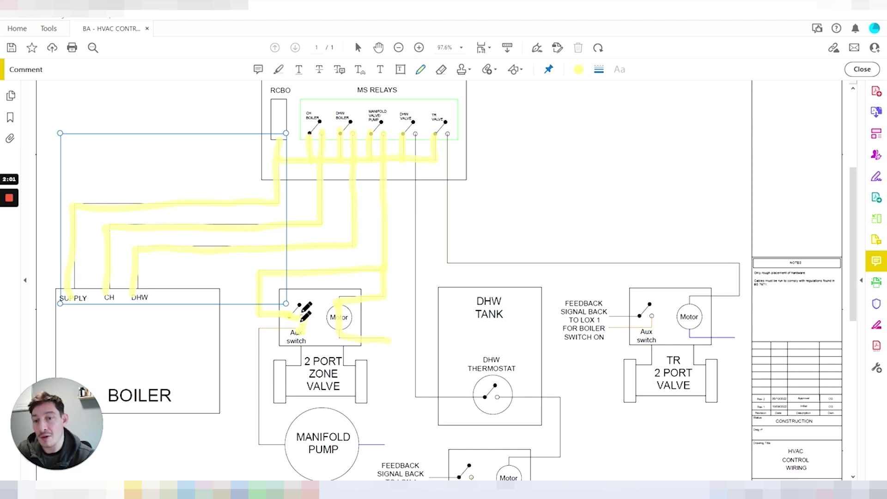
{"action": "mouse_move", "coordinate": [305, 322]}
{"action": "left_mouse_down"}
{"action": "mouse_move", "coordinate": [263, 323]}
{"action": "mouse_move", "coordinate": [256, 347]}
{"action": "mouse_move", "coordinate": [255, 421]}
{"action": "mouse_move", "coordinate": [268, 438]}
{"action": "mouse_move", "coordinate": [292, 443]}
{"action": "left_mouse_up"}
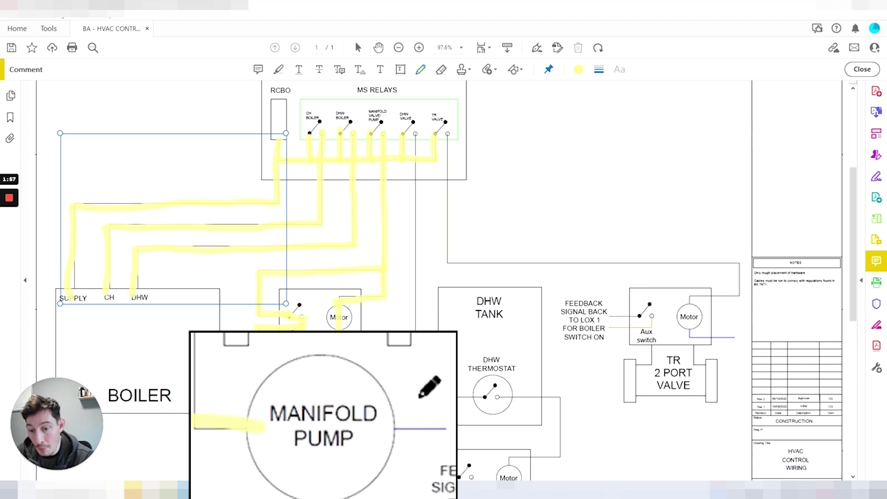
{"action": "left_click_drag", "start_coordinate": [367, 444], "coordinate": [379, 444]}
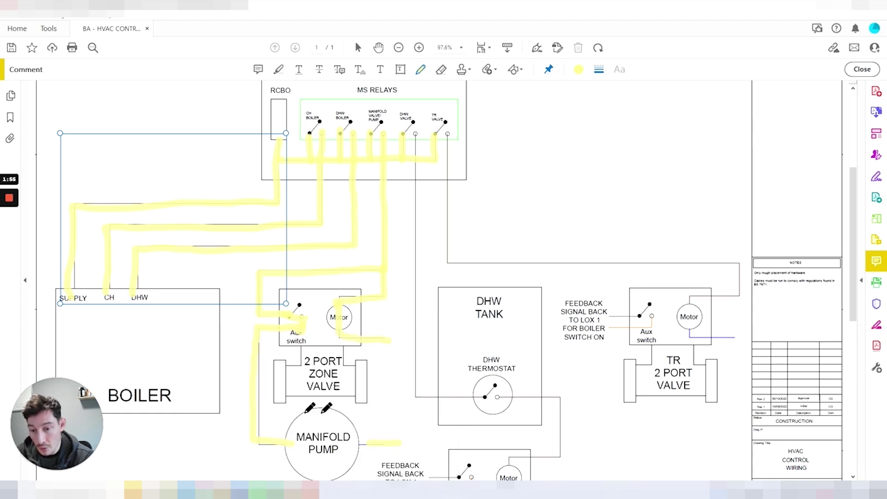
{"action": "mouse_move", "coordinate": [327, 408]}
{"action": "left_mouse_down"}
{"action": "mouse_move", "coordinate": [362, 438]}
{"action": "mouse_move", "coordinate": [348, 438]}
{"action": "left_mouse_up"}
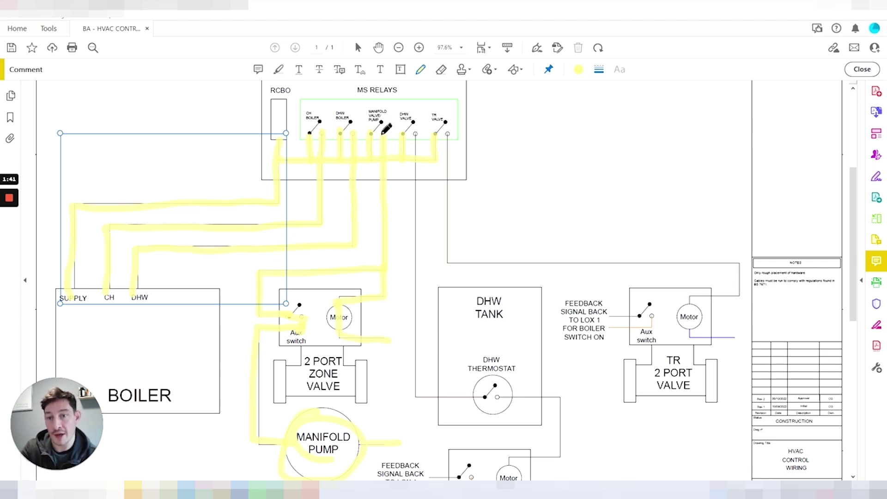
Trace the DHW VALVE relay wire in yellow past the tank, through the DHW THERMOSTAT contact and beyond.
{"action": "scroll", "coordinate": [416, 160], "scroll_direction": "down", "scroll_amount": 2}
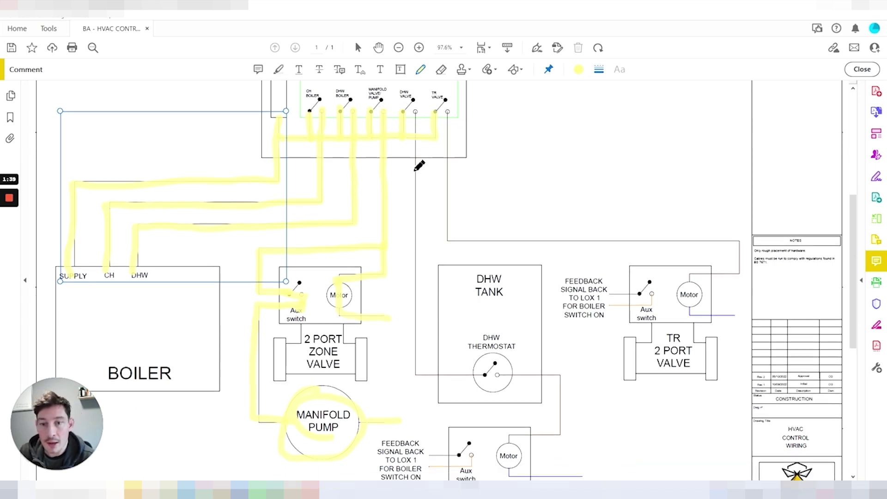
{"action": "scroll", "coordinate": [418, 164], "scroll_direction": "up", "scroll_amount": 1}
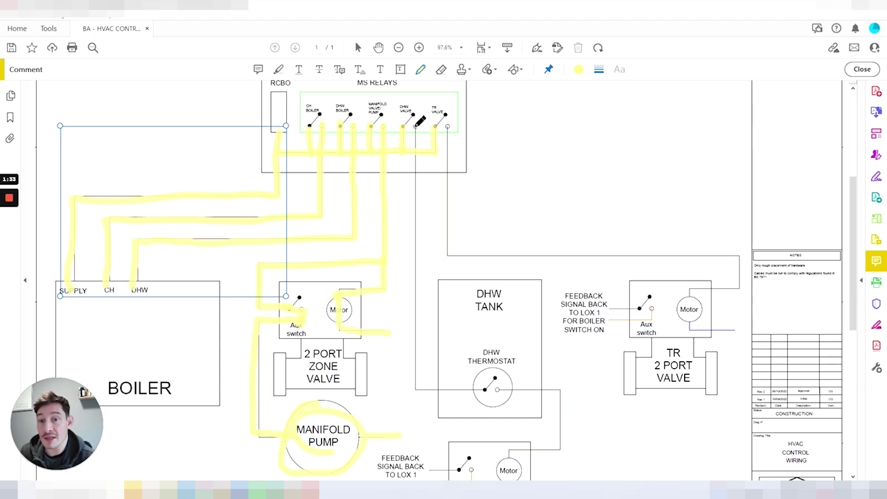
{"action": "scroll", "coordinate": [421, 121], "scroll_direction": "down", "scroll_amount": 1}
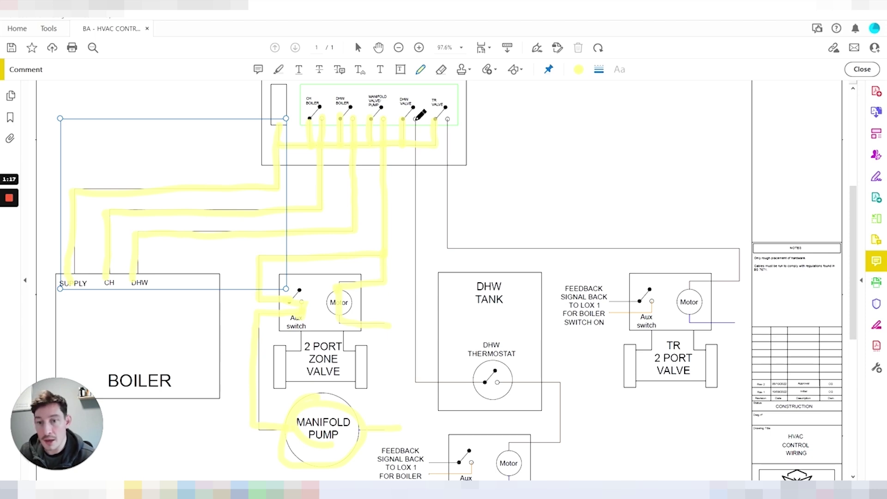
{"action": "mouse_move", "coordinate": [416, 119]}
{"action": "left_mouse_down"}
{"action": "mouse_move", "coordinate": [416, 383]}
{"action": "mouse_move", "coordinate": [471, 386]}
{"action": "left_mouse_up"}
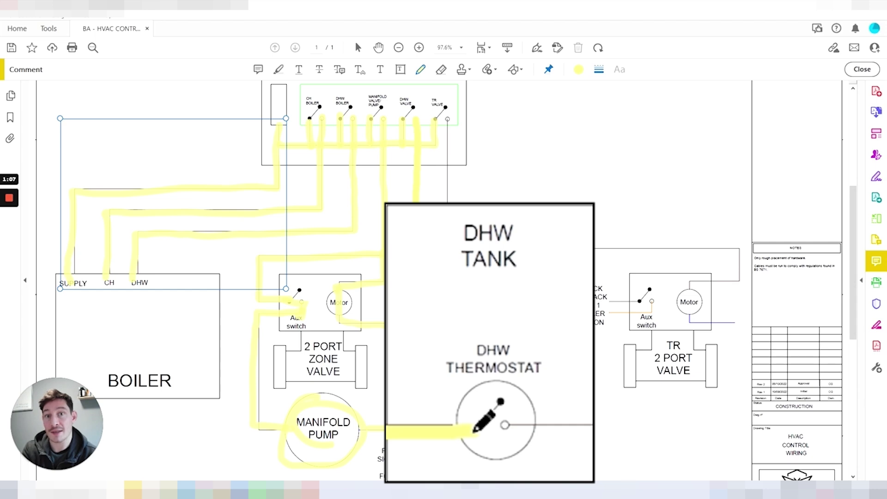
{"action": "left_click_drag", "start_coordinate": [474, 432], "coordinate": [482, 431]}
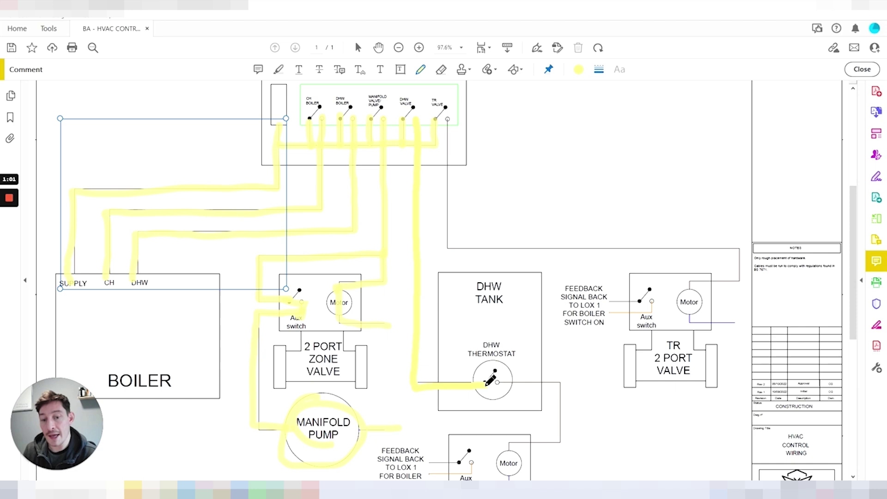
{"action": "mouse_move", "coordinate": [486, 384]}
{"action": "left_mouse_down"}
{"action": "mouse_move", "coordinate": [560, 380]}
{"action": "mouse_move", "coordinate": [561, 432]}
{"action": "mouse_move", "coordinate": [536, 436]}
{"action": "left_mouse_up"}
{"action": "scroll", "coordinate": [530, 397], "scroll_direction": "up", "scroll_amount": 3}
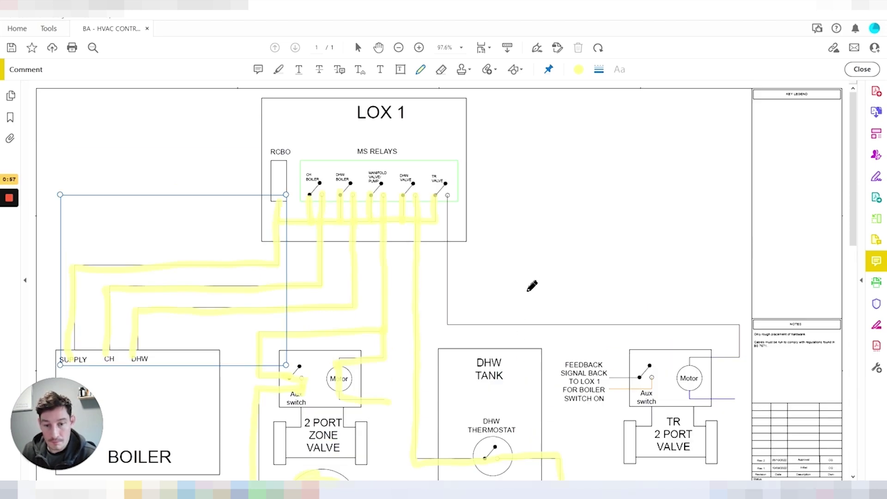
Continue the yellow trace from the DHW THERMOSTAT through the DHW 2 PORT VALVE motor.
{"action": "scroll", "coordinate": [530, 301], "scroll_direction": "down", "scroll_amount": 7}
{"action": "mouse_move", "coordinate": [545, 337]}
{"action": "left_mouse_down"}
{"action": "mouse_move", "coordinate": [523, 333]}
{"action": "mouse_move", "coordinate": [513, 345]}
{"action": "left_mouse_up"}
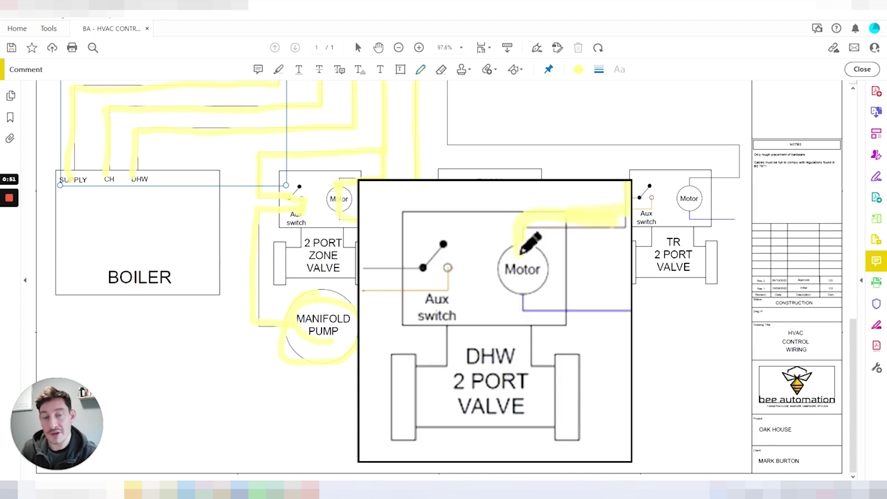
{"action": "left_click_drag", "start_coordinate": [509, 352], "coordinate": [591, 370]}
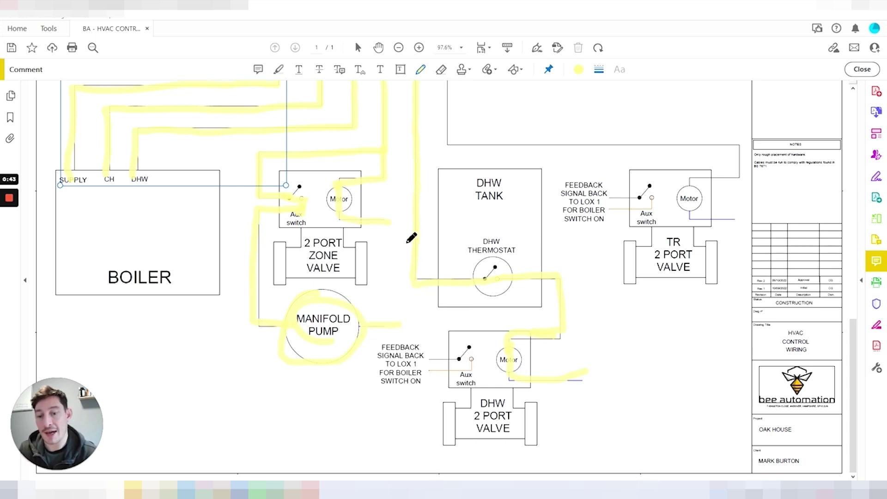
Draw a yellow stroke along the DHW 2 port valve's aux switch feedback line.
{"action": "scroll", "coordinate": [410, 203], "scroll_direction": "up", "scroll_amount": 5}
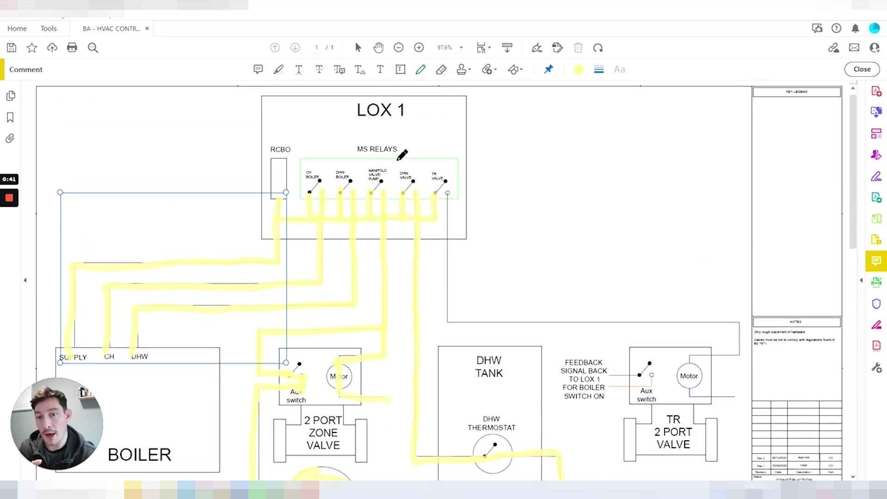
{"action": "scroll", "coordinate": [401, 155], "scroll_direction": "down", "scroll_amount": 4}
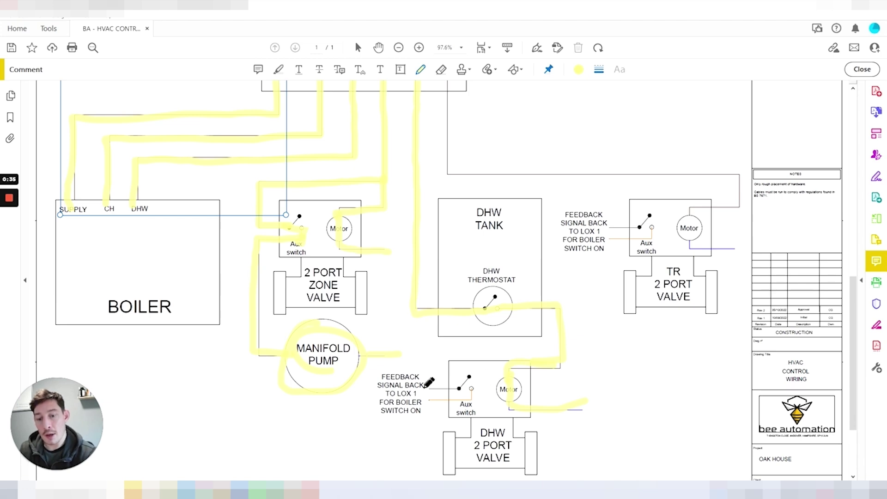
{"action": "left_click_drag", "start_coordinate": [425, 388], "coordinate": [481, 396]}
{"action": "scroll", "coordinate": [424, 287], "scroll_direction": "up", "scroll_amount": 3}
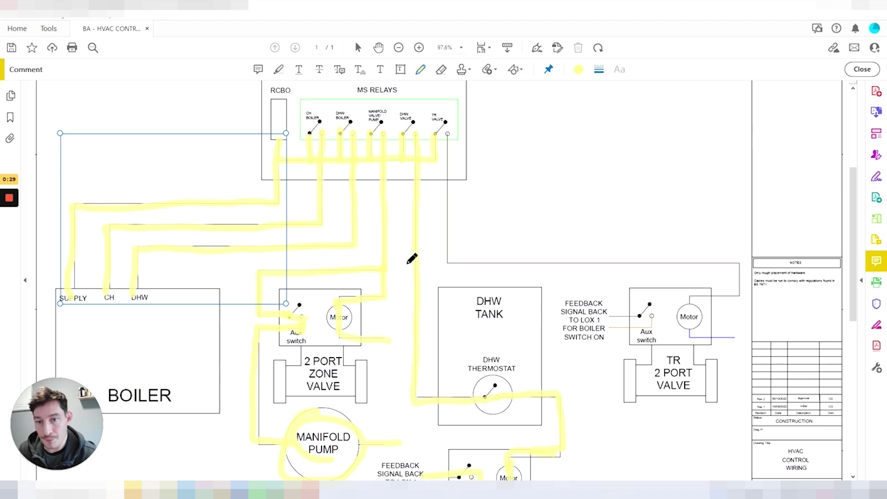
{"action": "scroll", "coordinate": [412, 259], "scroll_direction": "down", "scroll_amount": 2}
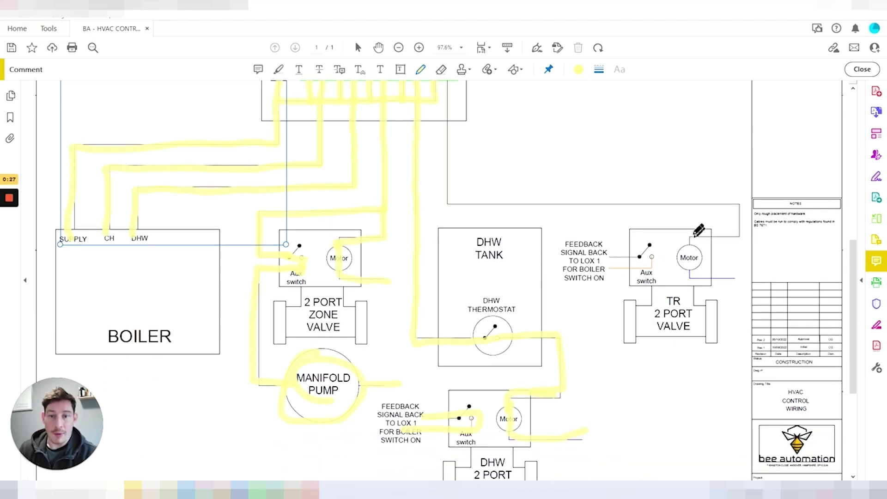
{"action": "scroll", "coordinate": [691, 238], "scroll_direction": "up", "scroll_amount": 2}
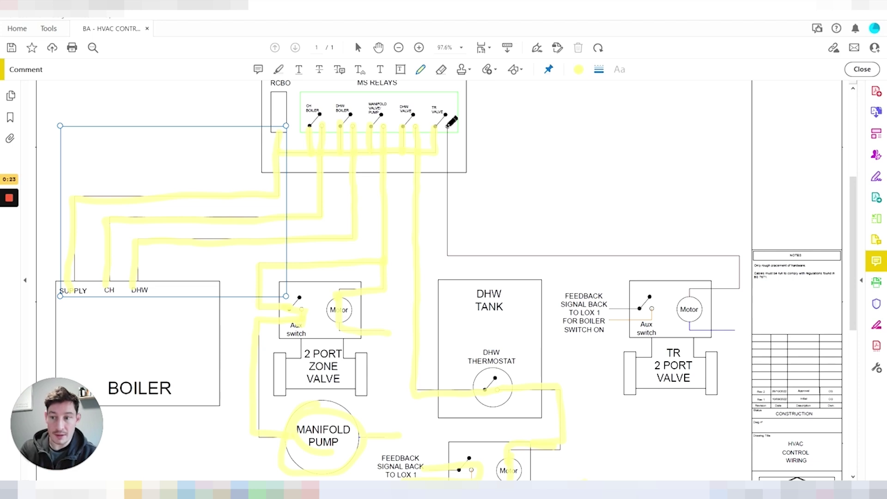
Draw one long yellow line from the TR VALVE relay terminal across to the TR 2 PORT VALVE Motor.
{"action": "mouse_move", "coordinate": [448, 129]}
{"action": "left_mouse_down"}
{"action": "mouse_move", "coordinate": [448, 250]}
{"action": "mouse_move", "coordinate": [710, 239]}
{"action": "mouse_move", "coordinate": [740, 277]}
{"action": "mouse_move", "coordinate": [694, 305]}
{"action": "mouse_move", "coordinate": [740, 318]}
{"action": "left_mouse_up"}
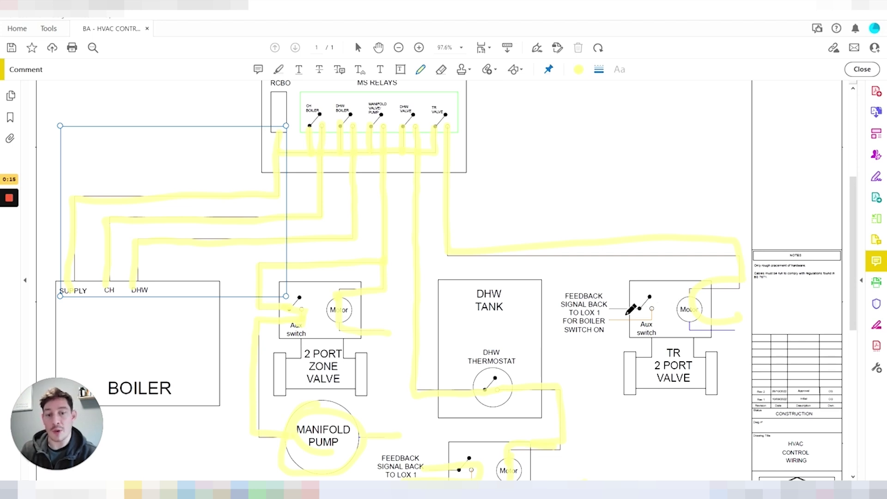
{"action": "scroll", "coordinate": [629, 308], "scroll_direction": "down", "scroll_amount": 2}
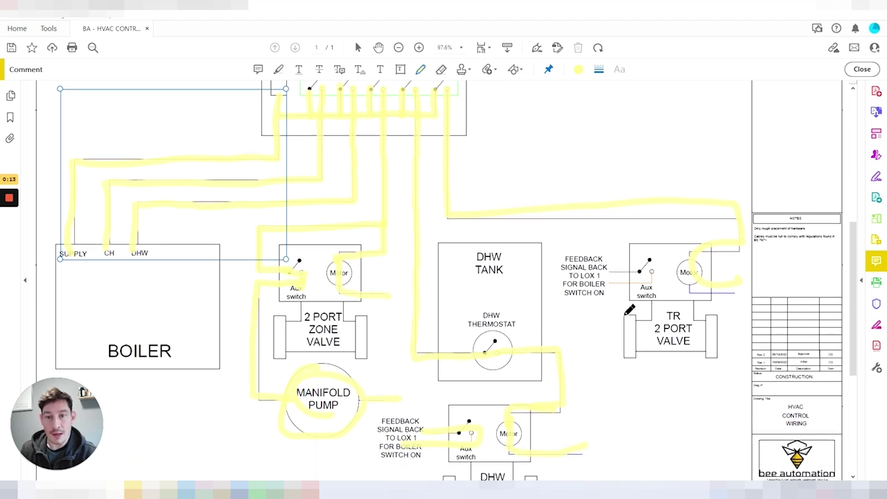
{"action": "scroll", "coordinate": [519, 292], "scroll_direction": "up", "scroll_amount": 1}
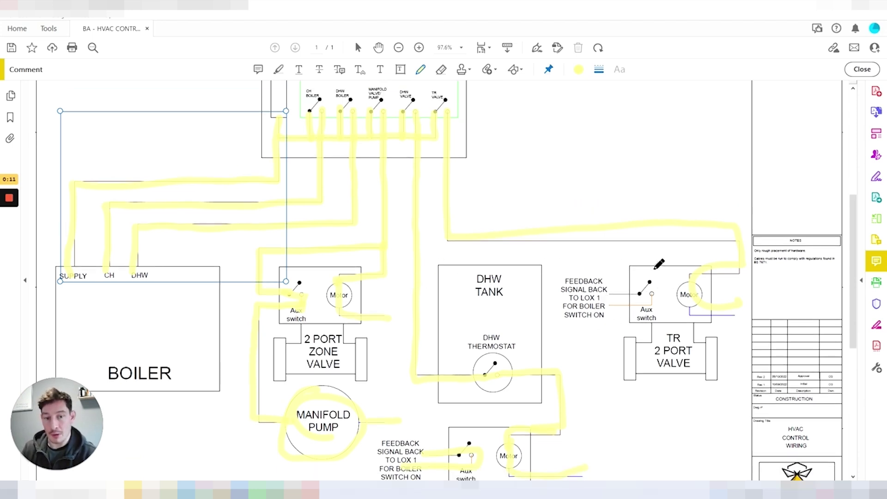